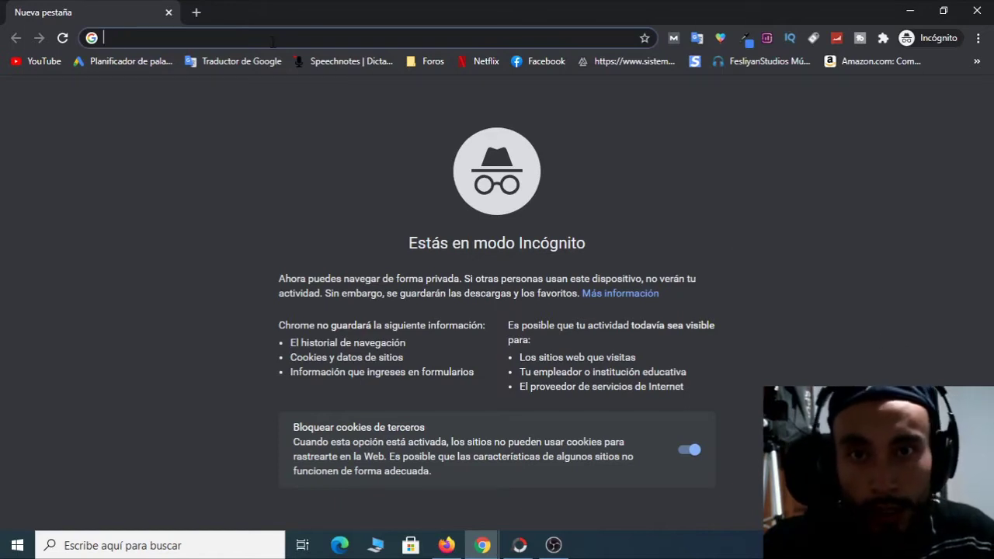
- Search the web for "drive", open the Google Drive site and go to its sign-in page
{"action": "type", "text": "drive"}
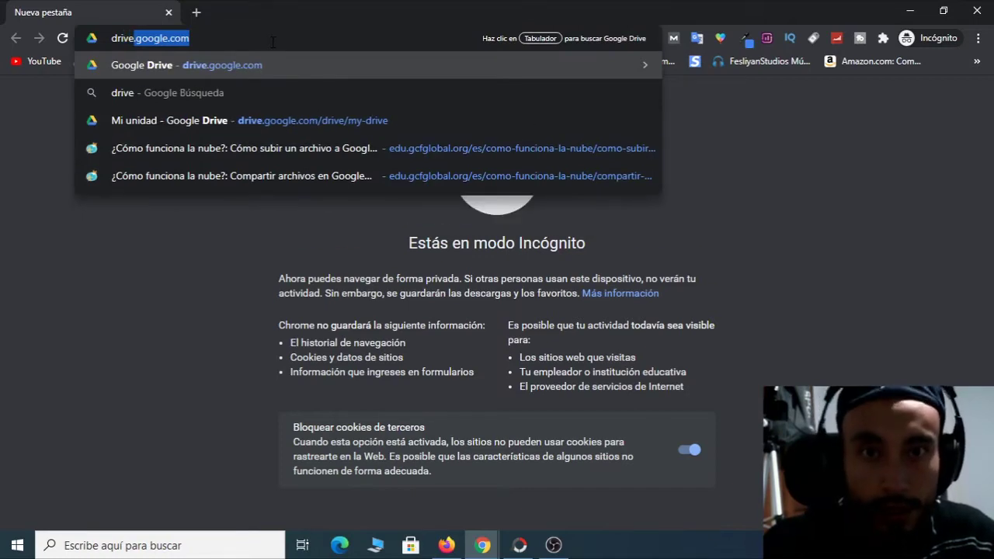
{"action": "left_click", "coordinate": [166, 96]}
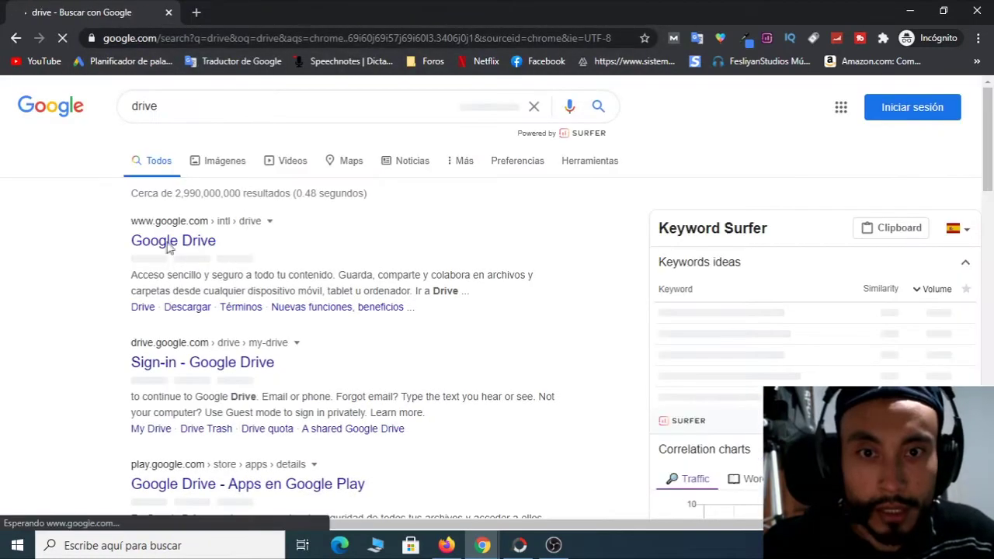
{"action": "left_click", "coordinate": [176, 243]}
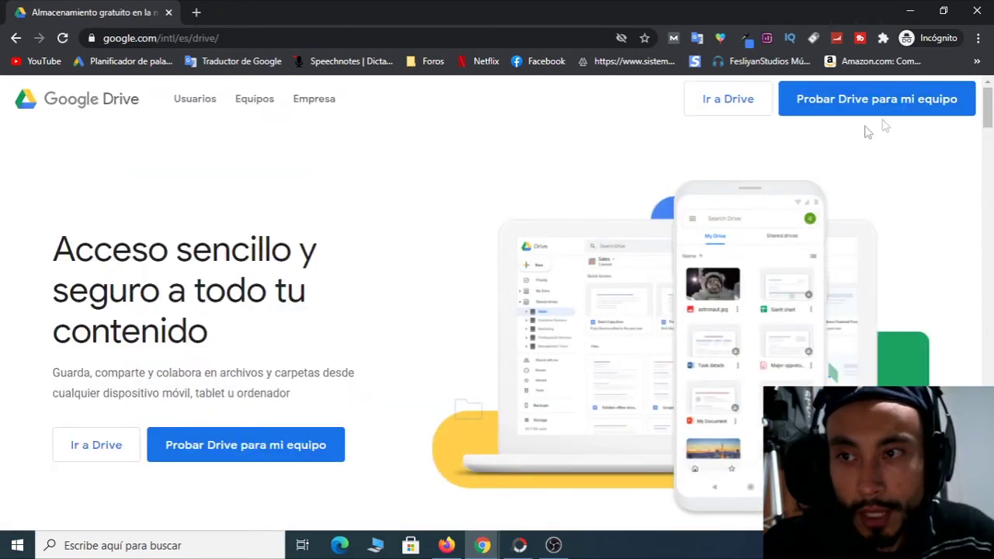
{"action": "left_click", "coordinate": [722, 103]}
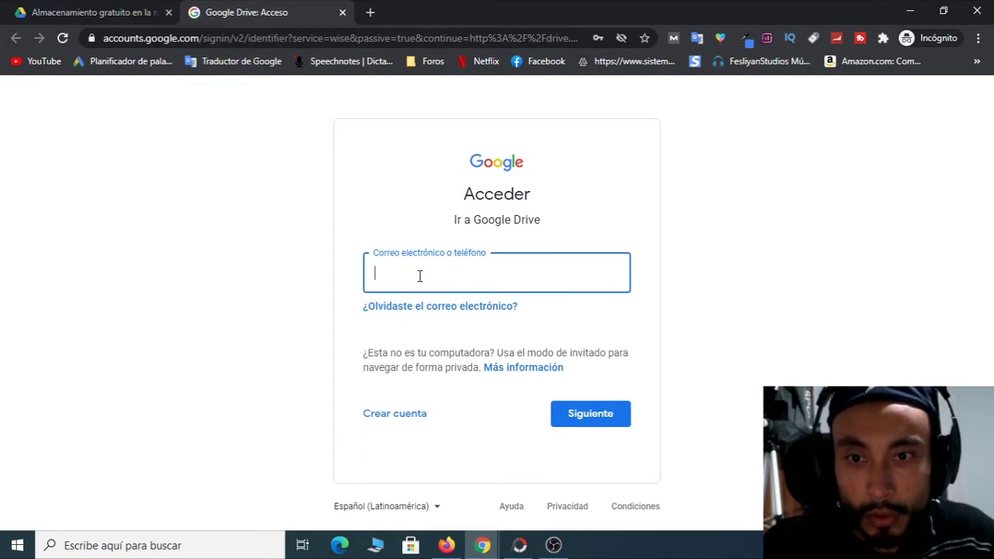
- View the sign-up form for a personal Google account and the Drive landing page, and return to the sign-in page
{"action": "left_click", "coordinate": [384, 422]}
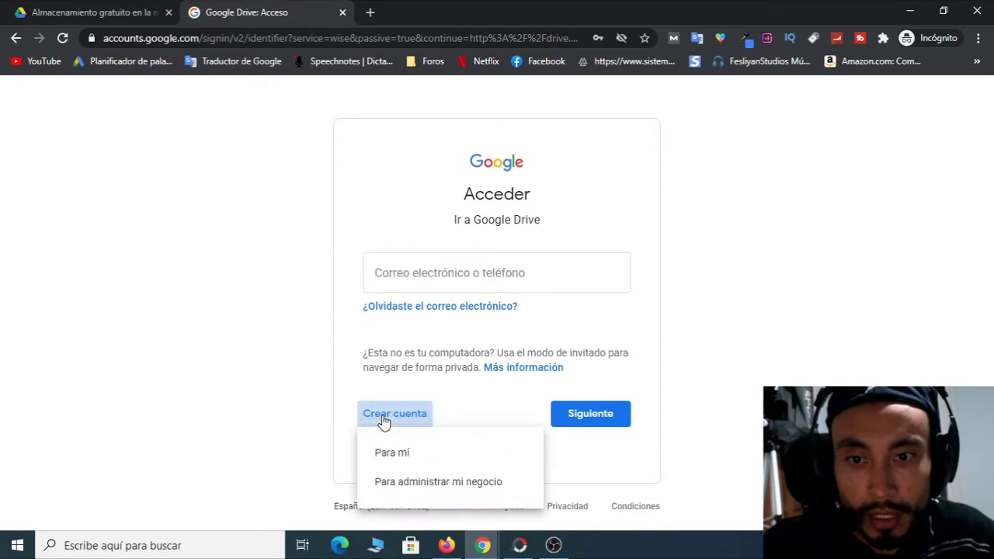
{"action": "left_click", "coordinate": [408, 456]}
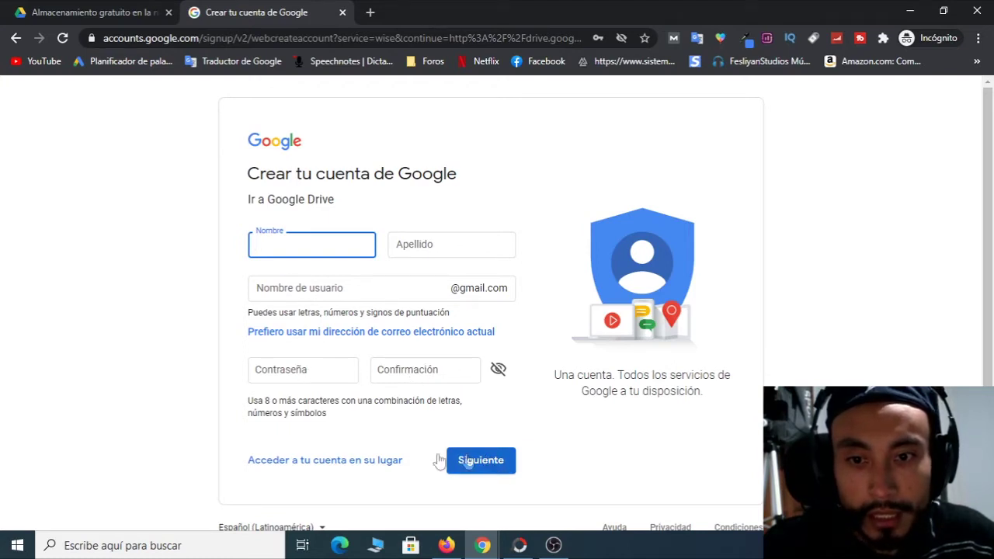
{"action": "left_click", "coordinate": [103, 12]}
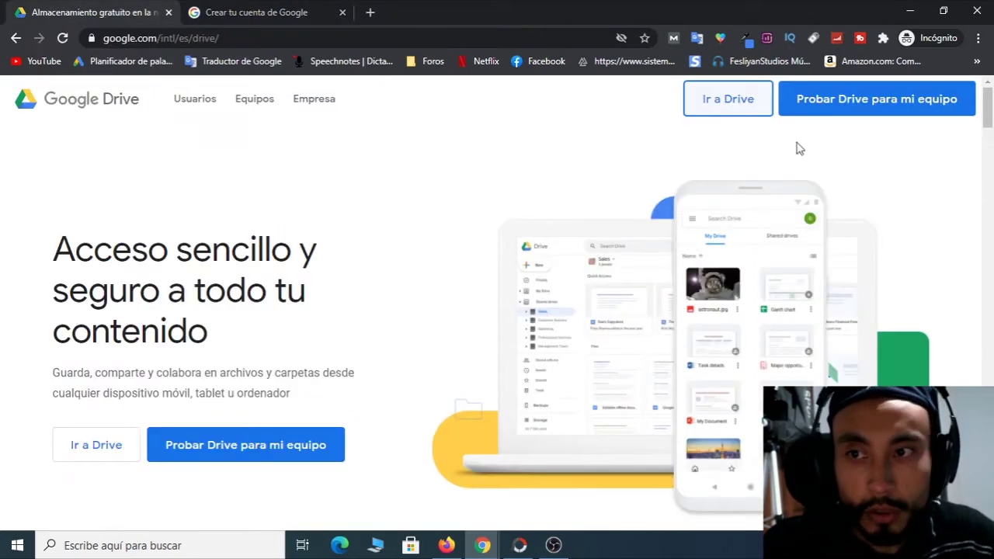
{"action": "left_click", "coordinate": [284, 8]}
{"action": "left_click", "coordinate": [17, 37]}
- Sign in to Google Drive with the account e-mail and password, and close the leftover Drive landing page
{"action": "left_click", "coordinate": [434, 266]}
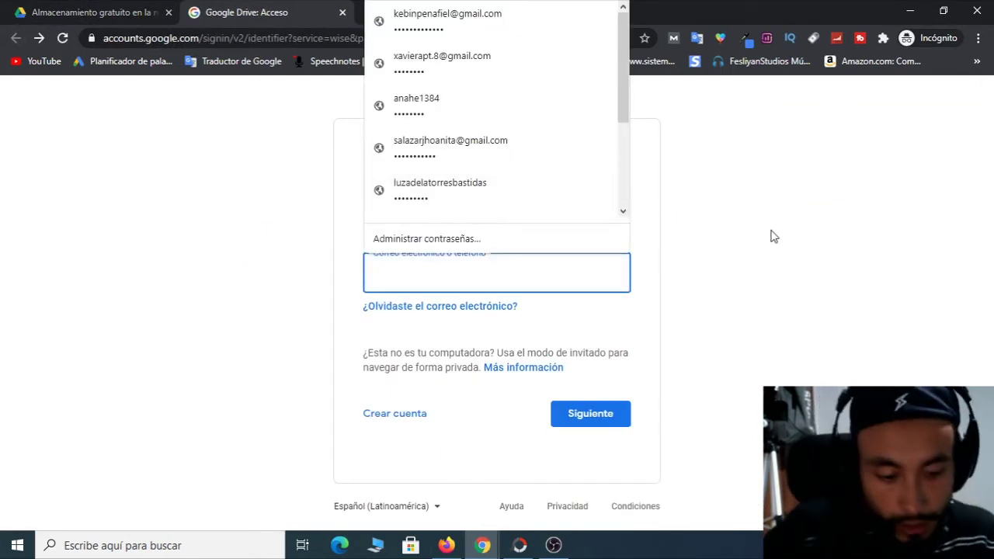
{"action": "key", "text": "ctrl+v"}
{"action": "key", "text": "Return"}
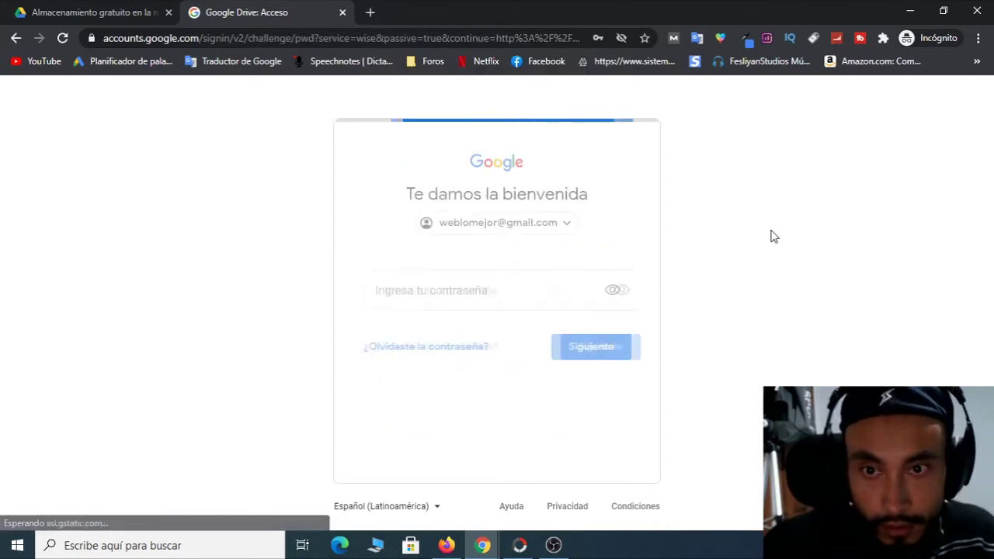
{"action": "key", "text": "ctrl+v"}
{"action": "key", "text": "Return"}
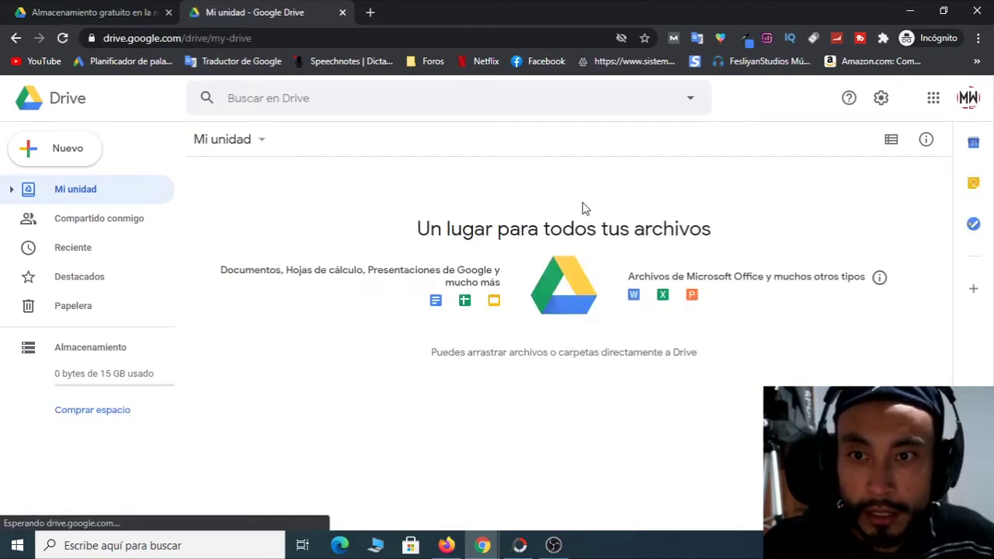
{"action": "left_click", "coordinate": [168, 13]}
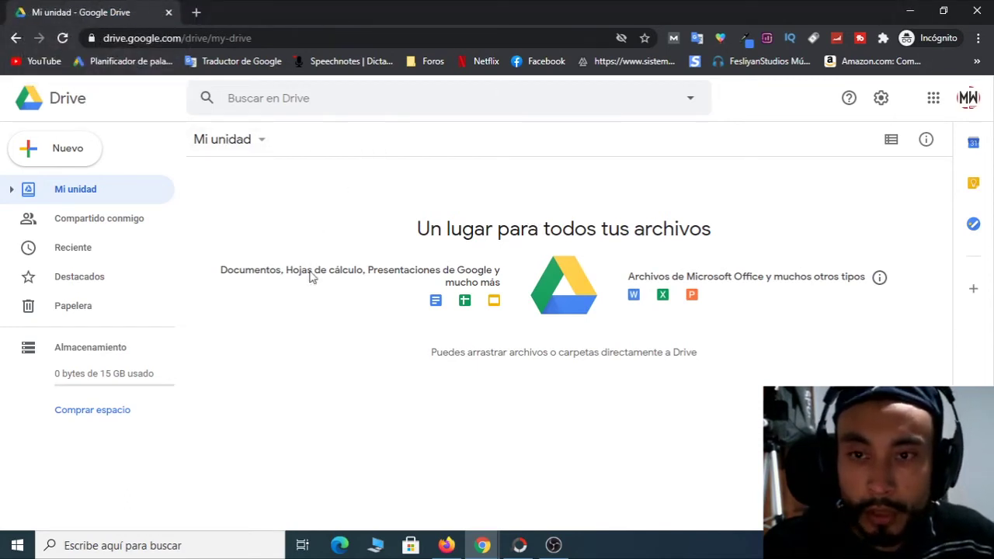
{"action": "left_click", "coordinate": [909, 11]}
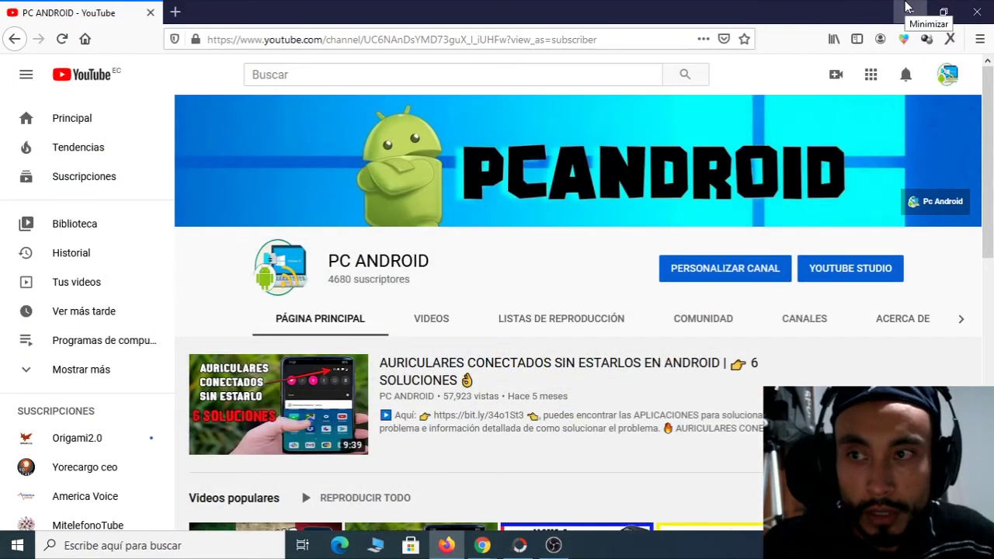
{"action": "left_click", "coordinate": [909, 12]}
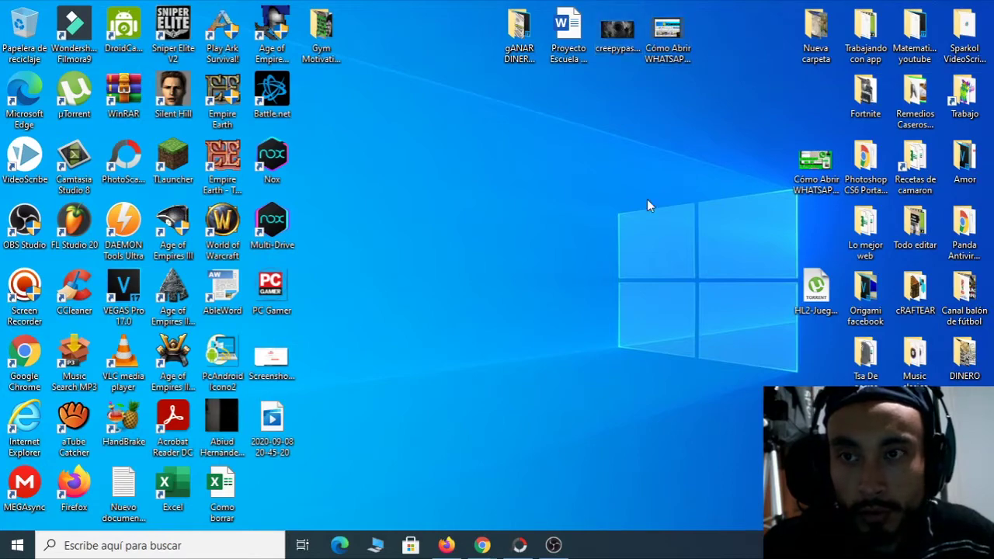
{"action": "mouse_move", "coordinate": [482, 544]}
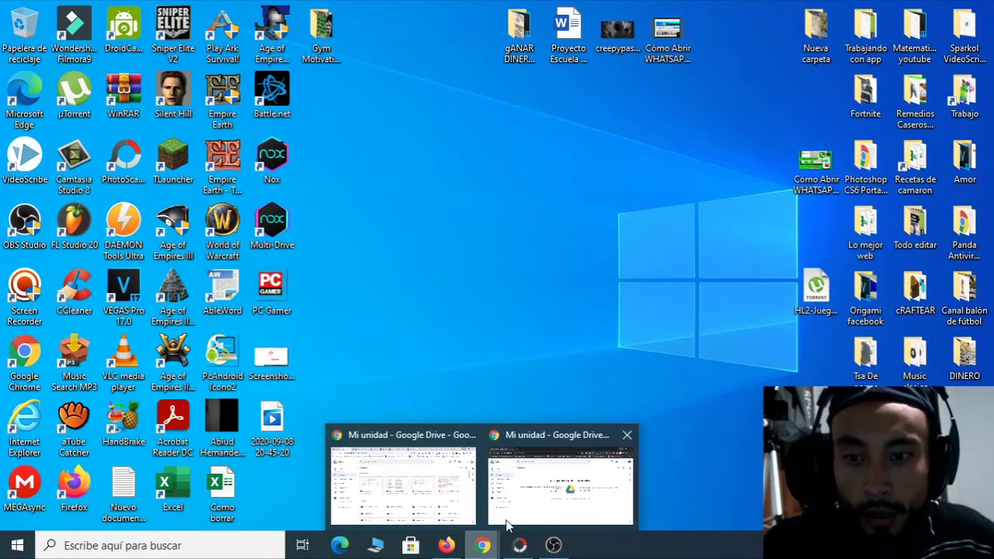
{"action": "left_click", "coordinate": [534, 493]}
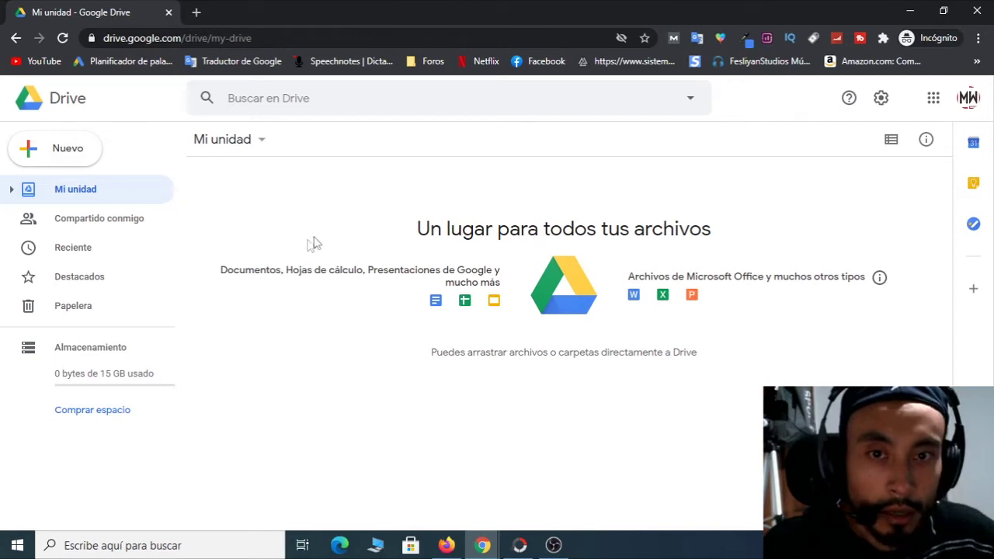
- Upload the Word file "Proyecto Escuela de Fùtbol" from the Escritorio folder to Mi unidad
{"action": "left_click", "coordinate": [61, 153]}
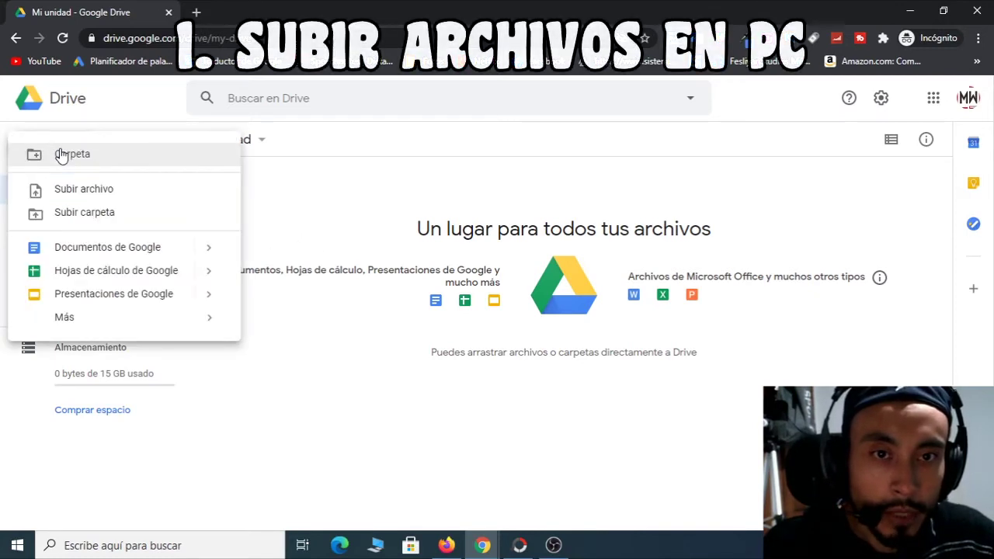
{"action": "left_click", "coordinate": [80, 194]}
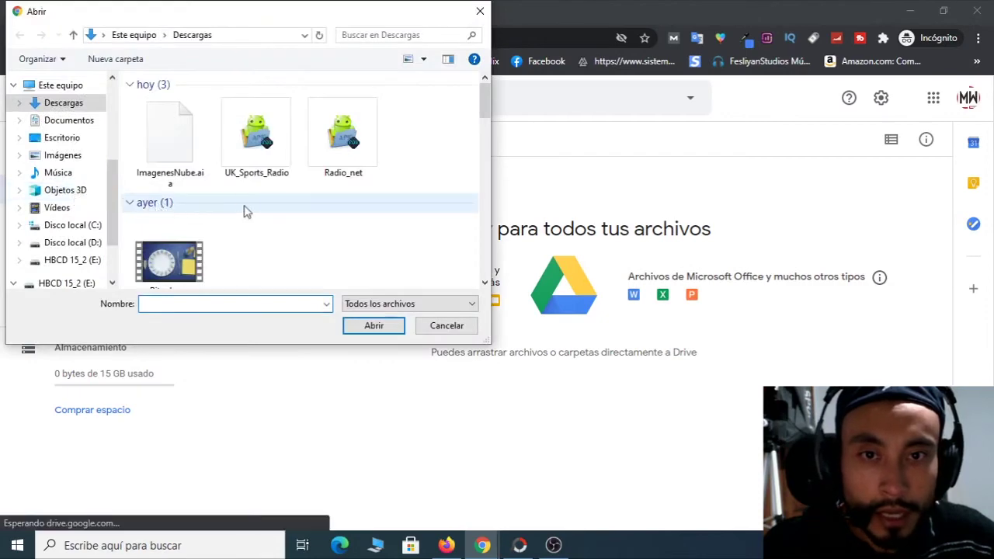
{"action": "left_click", "coordinate": [59, 137]}
{"action": "scroll", "coordinate": [305, 180], "scroll_direction": "down", "scroll_amount": 10}
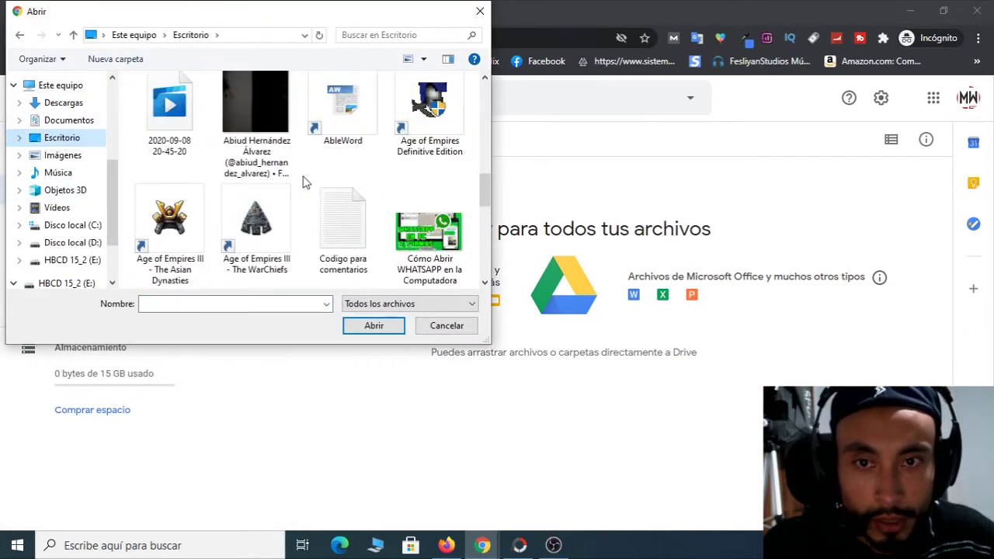
{"action": "scroll", "coordinate": [305, 180], "scroll_direction": "down", "scroll_amount": 10}
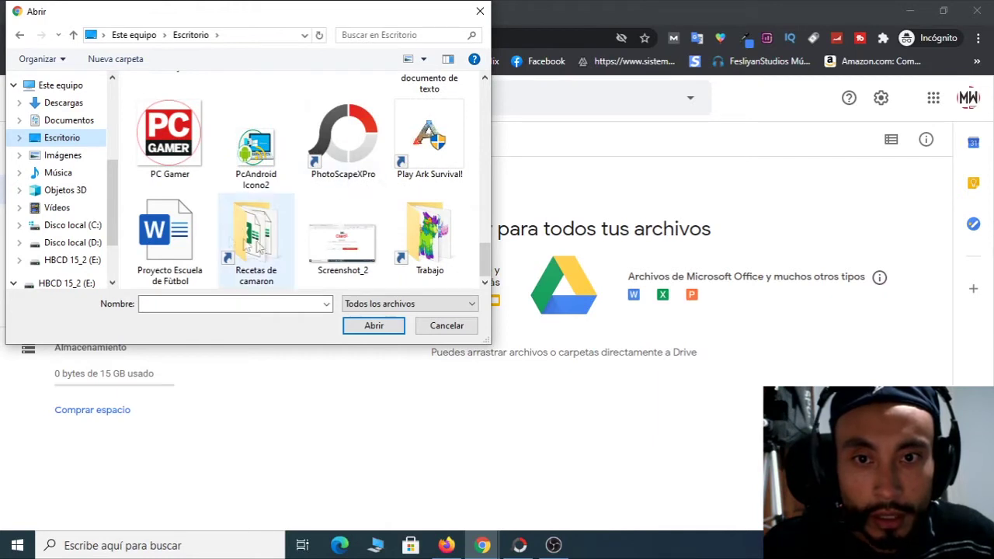
{"action": "left_click", "coordinate": [162, 223]}
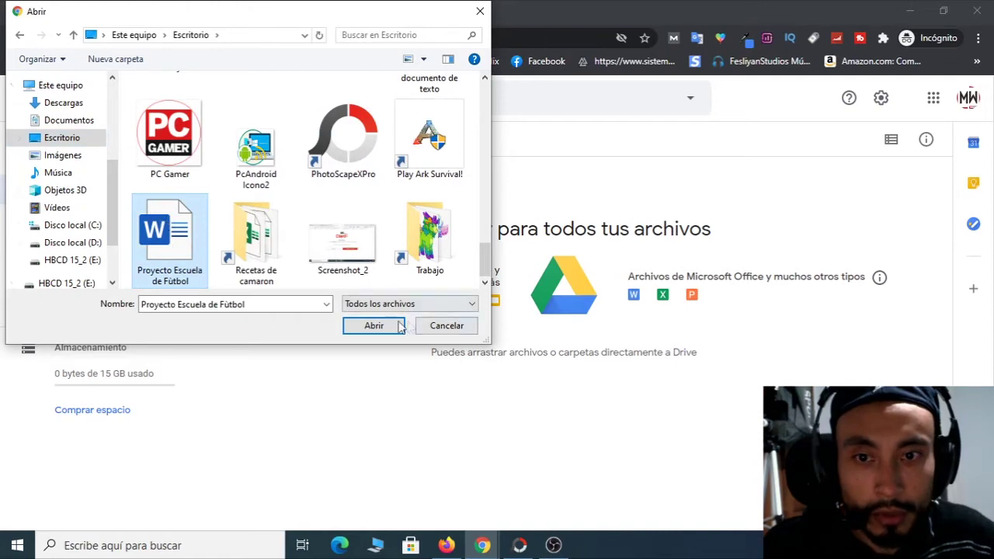
{"action": "left_click", "coordinate": [373, 326]}
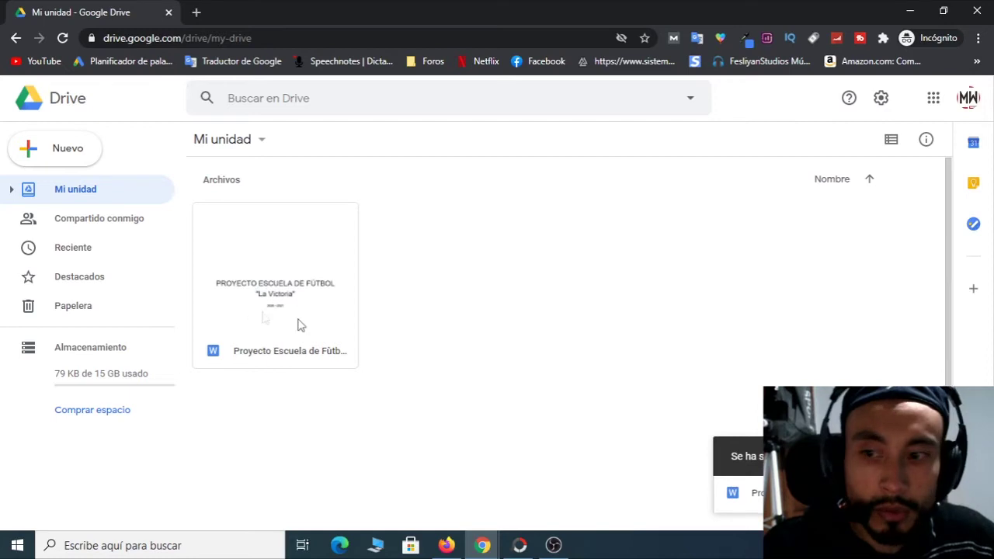
- Start creating a new folder in Mi unidad and cancel it
{"action": "key", "text": "shift+f"}
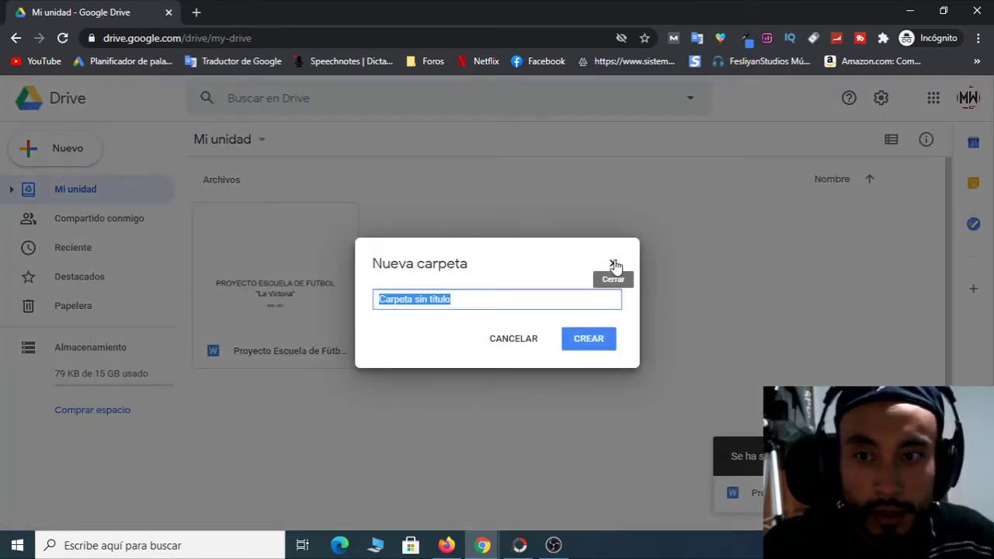
{"action": "left_click", "coordinate": [501, 339]}
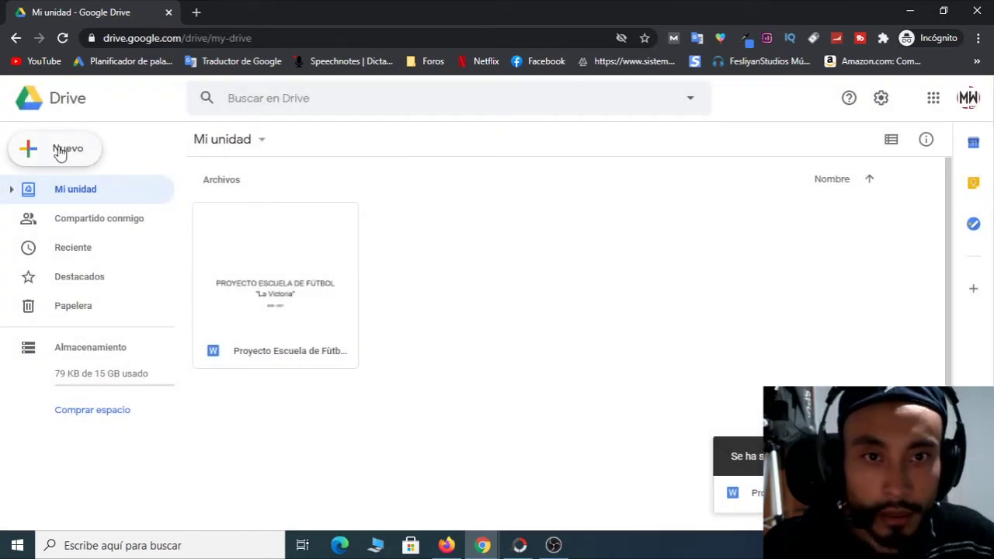
- Upload the folder "gANAR DINERO RAPIDO" from Escritorio to Mi unidad, approve the site upload, and dismiss the upload summary
{"action": "left_click", "coordinate": [60, 150]}
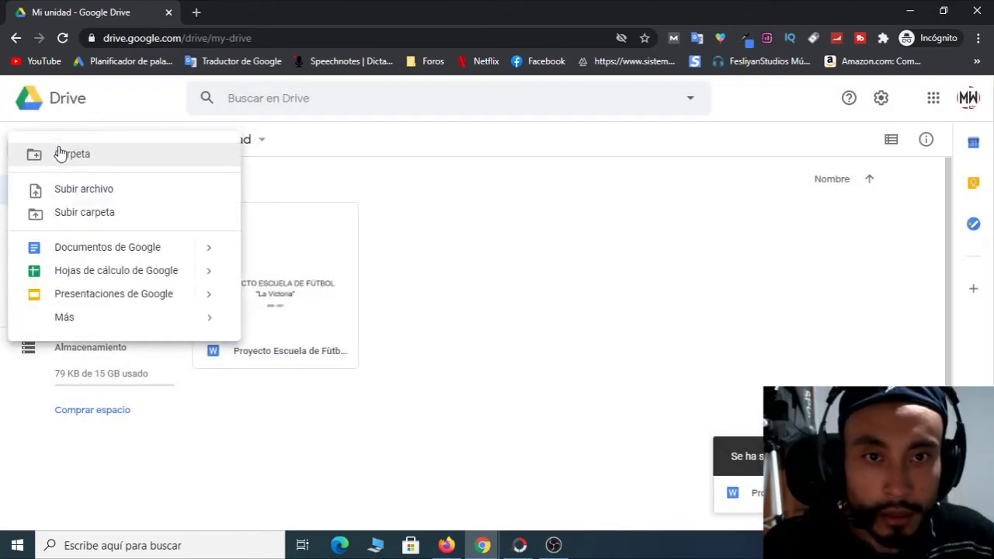
{"action": "left_click", "coordinate": [75, 220]}
{"action": "scroll", "coordinate": [388, 177], "scroll_direction": "down", "scroll_amount": 2}
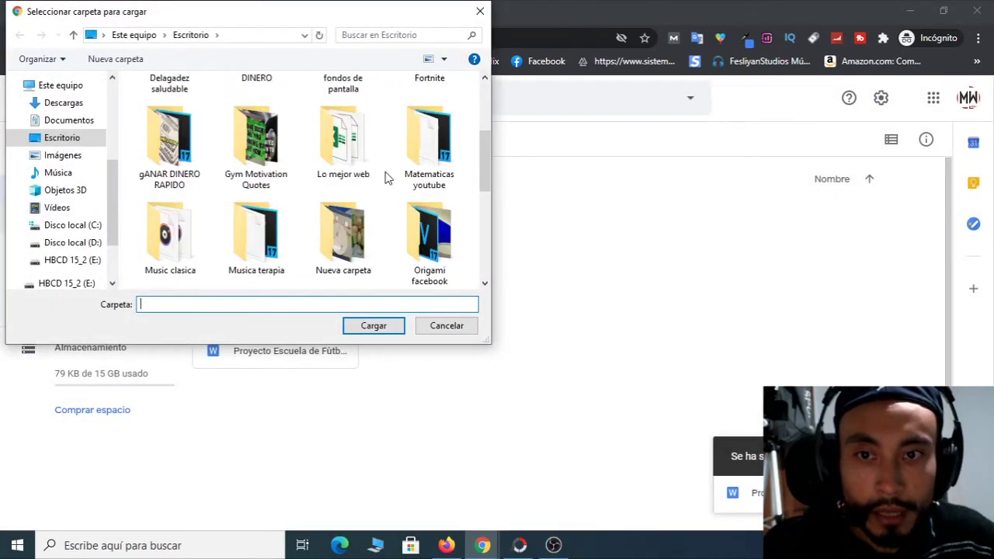
{"action": "scroll", "coordinate": [388, 178], "scroll_direction": "down", "scroll_amount": 1}
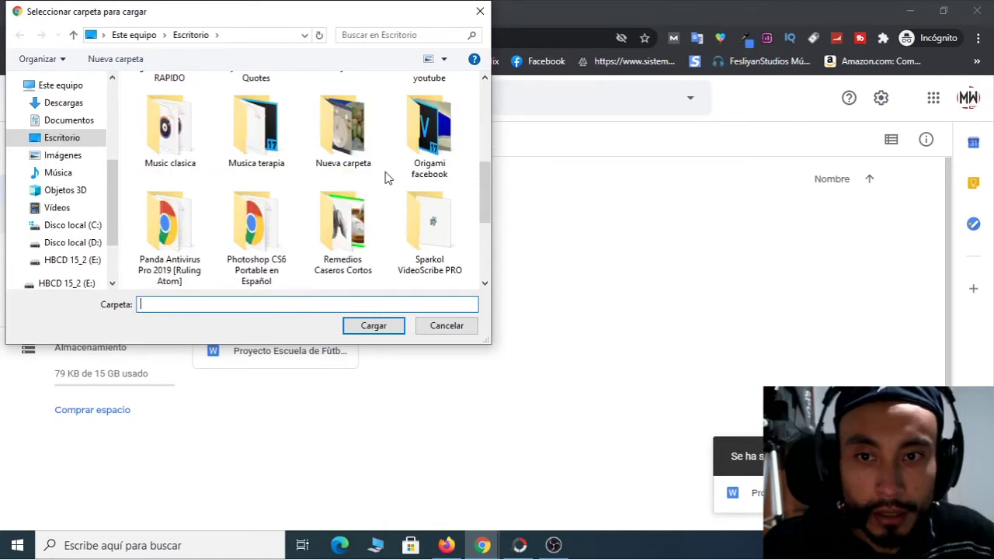
{"action": "scroll", "coordinate": [388, 178], "scroll_direction": "down", "scroll_amount": 2}
{"action": "scroll", "coordinate": [388, 178], "scroll_direction": "up", "scroll_amount": 2}
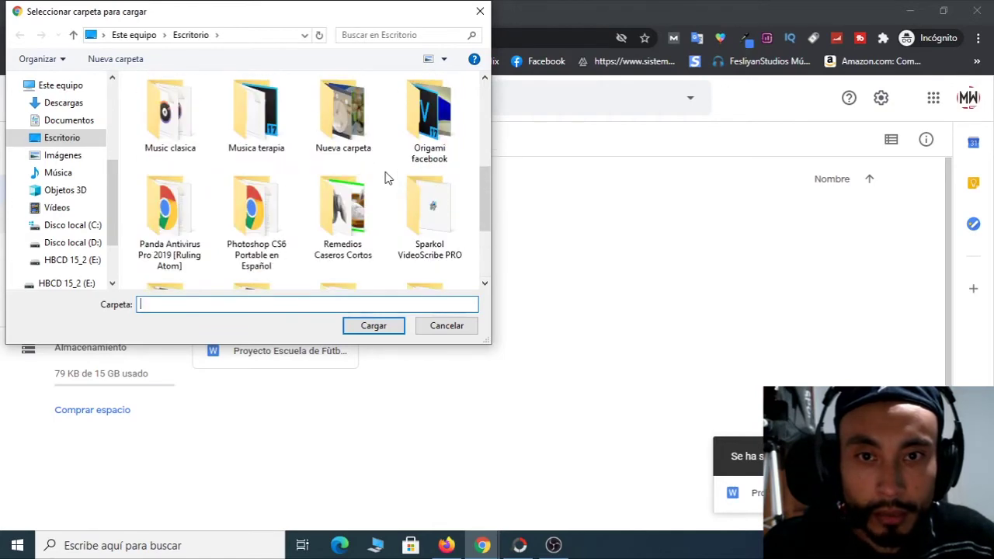
{"action": "scroll", "coordinate": [389, 177], "scroll_direction": "up", "scroll_amount": 2}
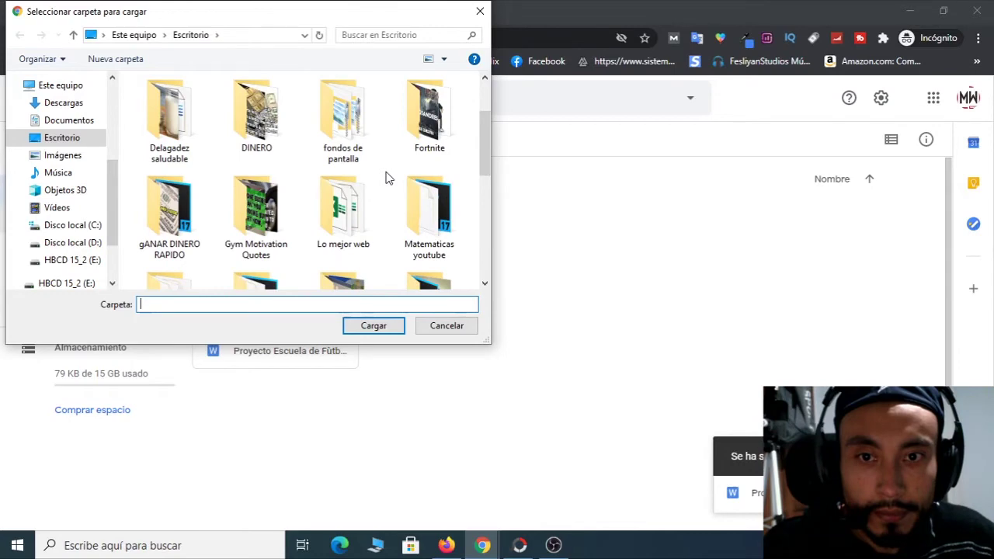
{"action": "left_click", "coordinate": [184, 233]}
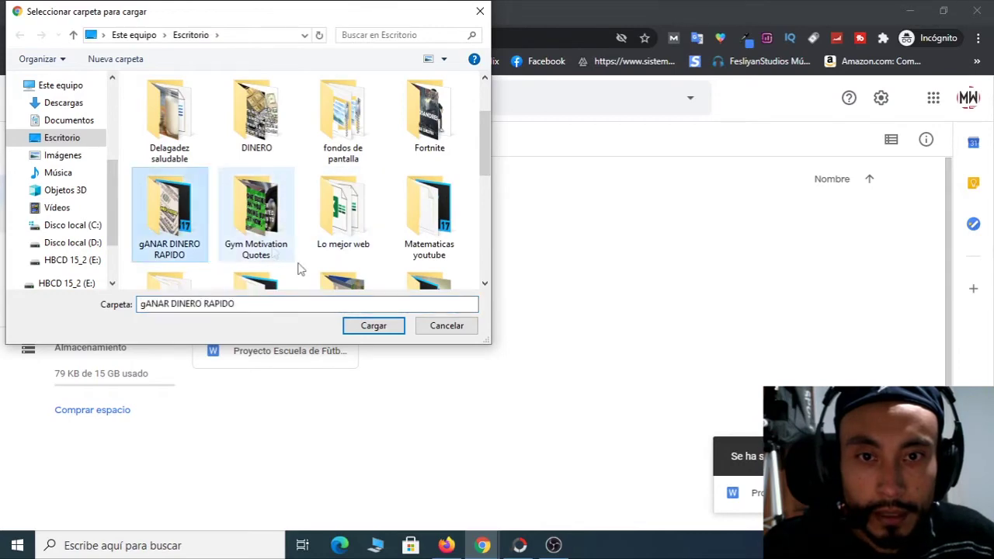
{"action": "left_click", "coordinate": [381, 326]}
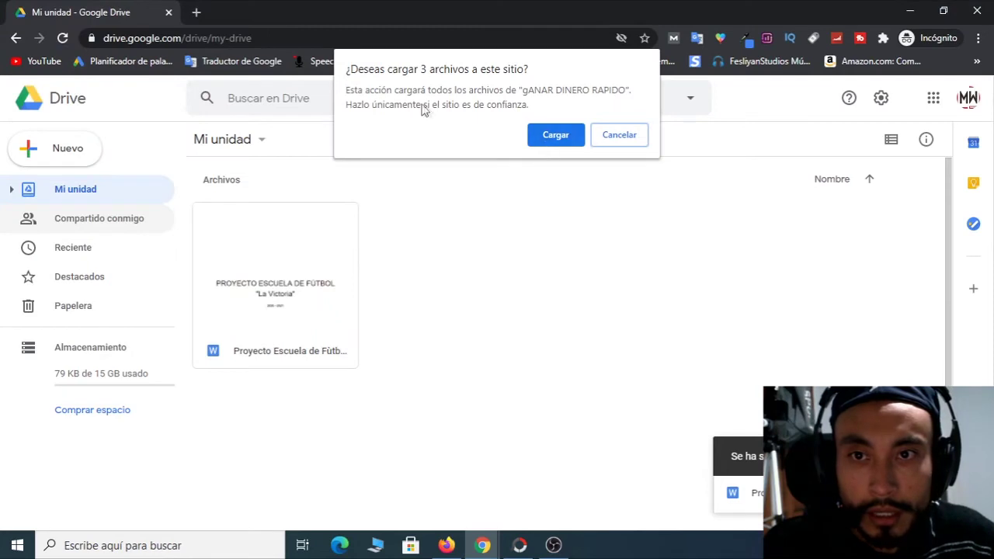
{"action": "left_click", "coordinate": [554, 137]}
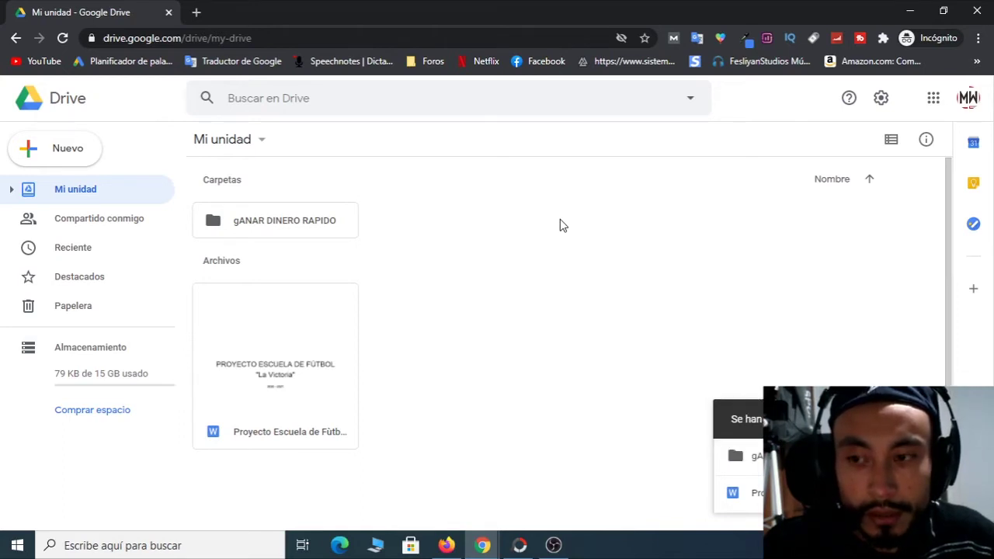
{"action": "left_click", "coordinate": [970, 418]}
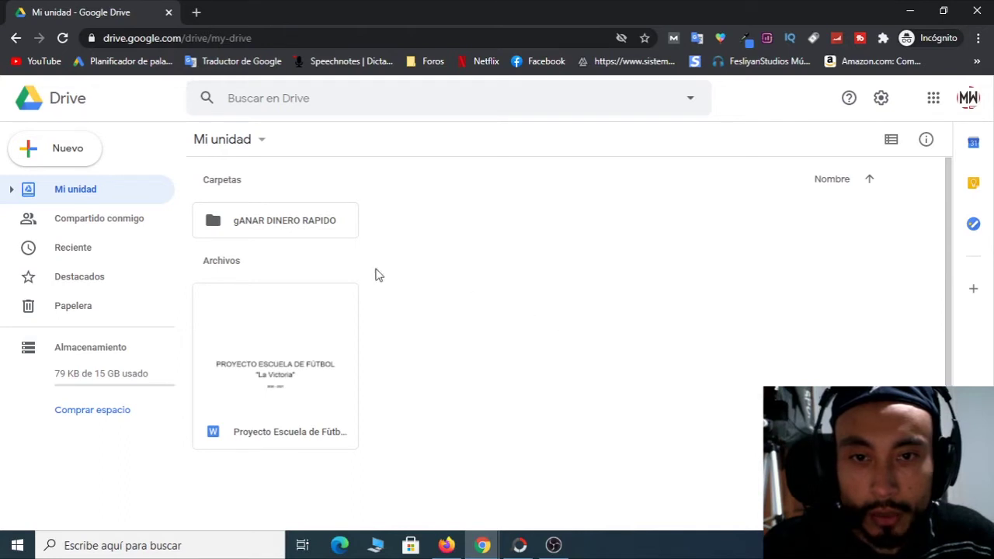
- Check the files inside the uploaded "gANAR DINERO RAPIDO" folder and return to Mi unidad
{"action": "double_click", "coordinate": [292, 224]}
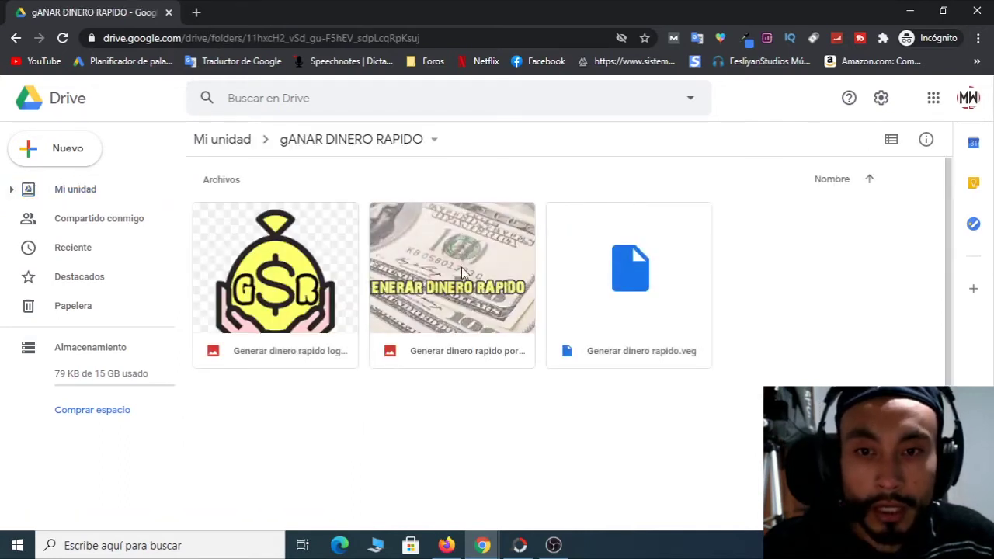
{"action": "left_click_drag", "start_coordinate": [764, 394], "coordinate": [215, 217]}
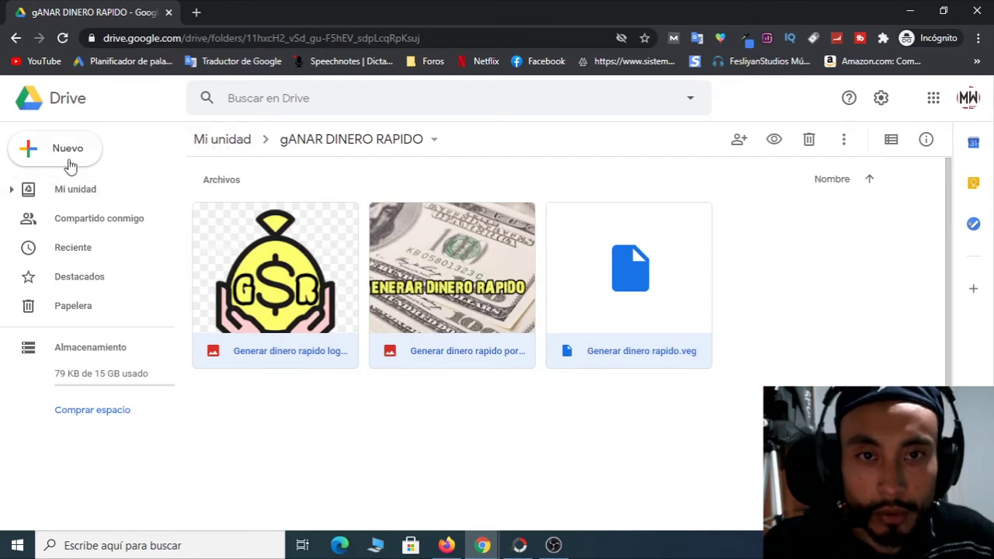
{"action": "left_click", "coordinate": [217, 138]}
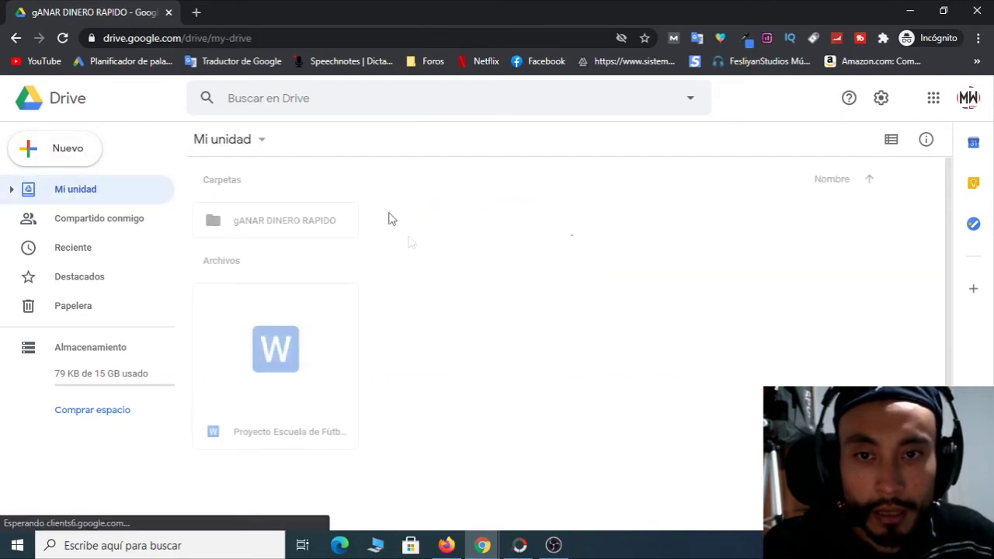
- Upload the video "Cómo Abrir WHATSAPP en la Computadora" from the Escritorio folder to Mi unidad
{"action": "left_click", "coordinate": [73, 150]}
{"action": "left_click", "coordinate": [87, 190]}
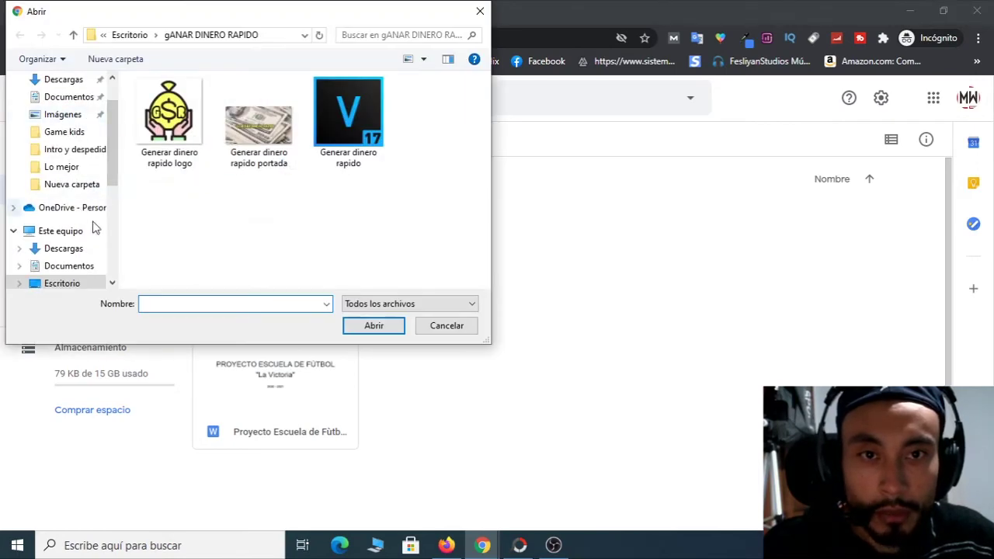
{"action": "left_click", "coordinate": [71, 282]}
{"action": "scroll", "coordinate": [312, 218], "scroll_direction": "down", "scroll_amount": 5}
{"action": "scroll", "coordinate": [311, 218], "scroll_direction": "down", "scroll_amount": 6}
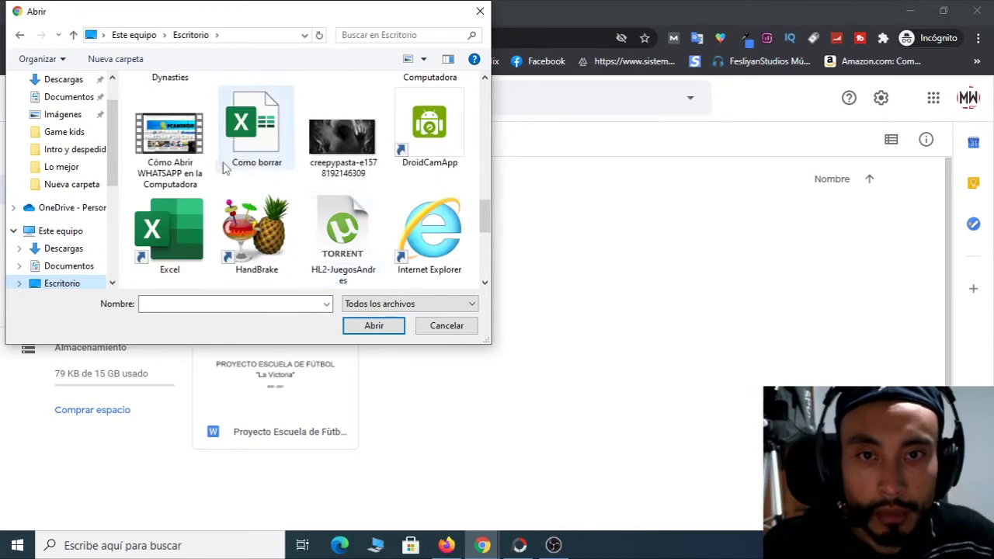
{"action": "left_click", "coordinate": [169, 148]}
{"action": "left_click", "coordinate": [376, 325]}
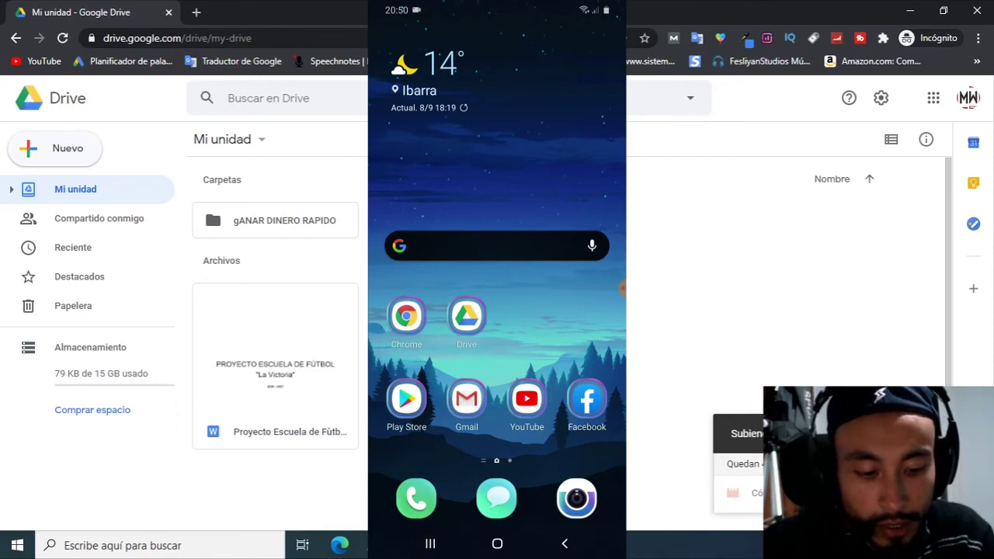
- Switch to the phone, search the Play Store for "drive" to check the Google Drive app, and return to the home screen
{"action": "left_click", "coordinate": [406, 399]}
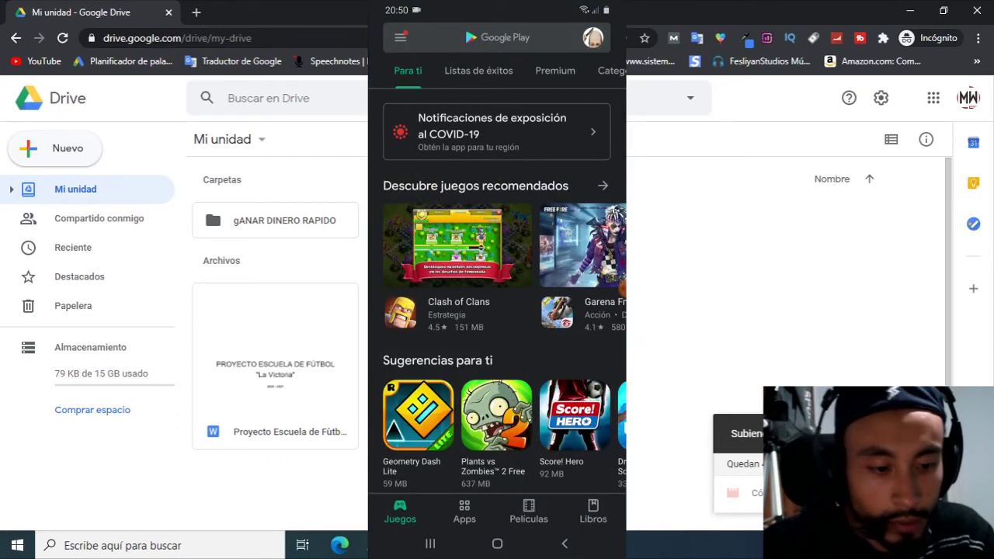
{"action": "left_click", "coordinate": [496, 38]}
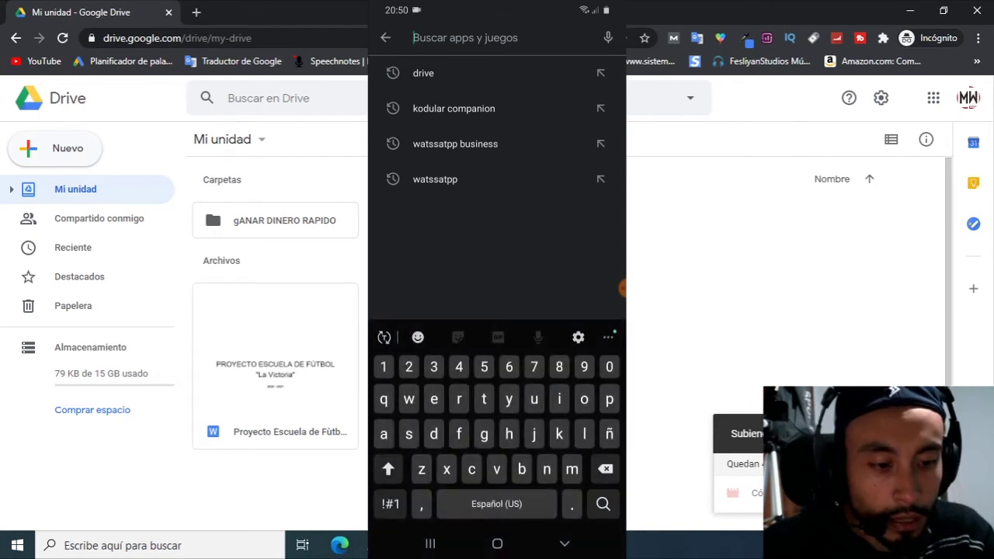
{"action": "type", "text": "drive"}
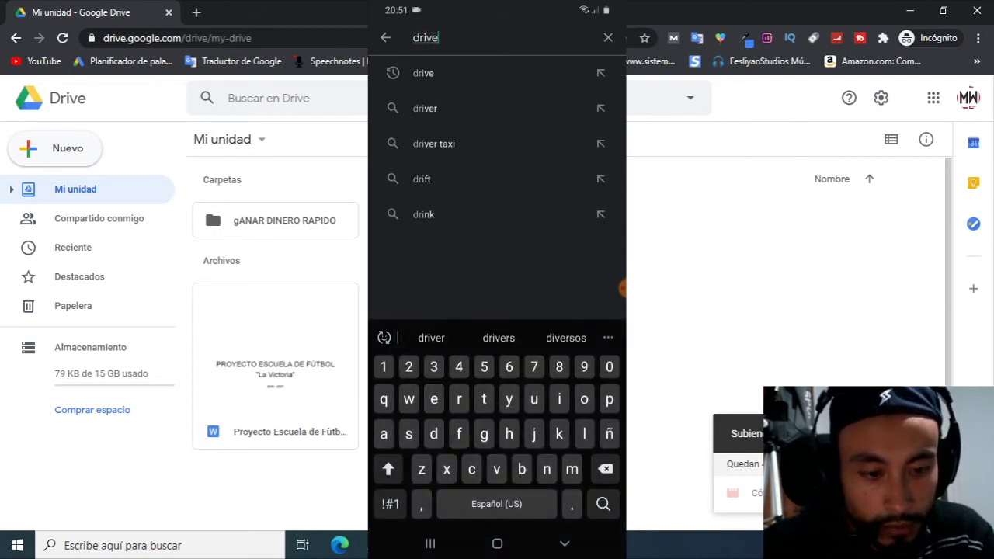
{"action": "key", "text": "Return"}
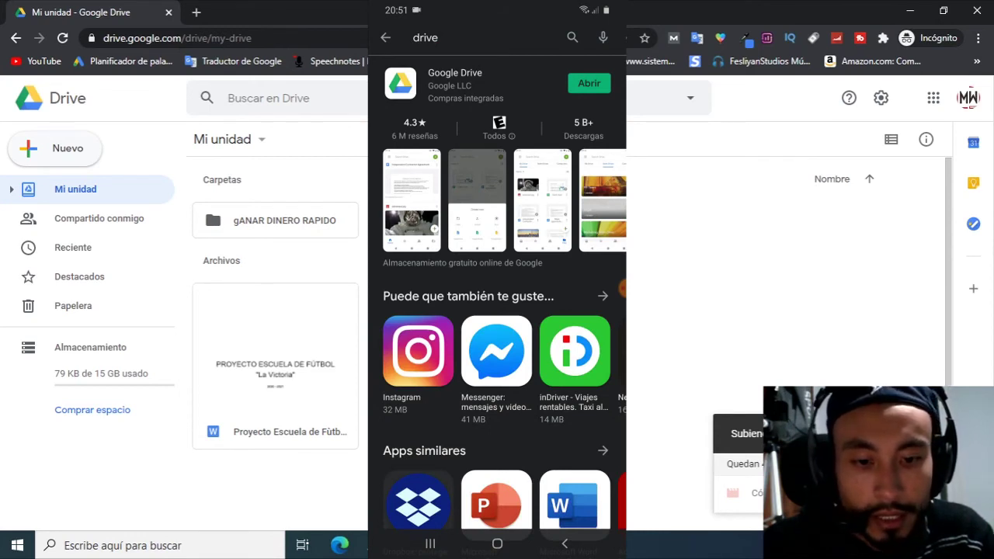
{"action": "left_click", "coordinate": [497, 543]}
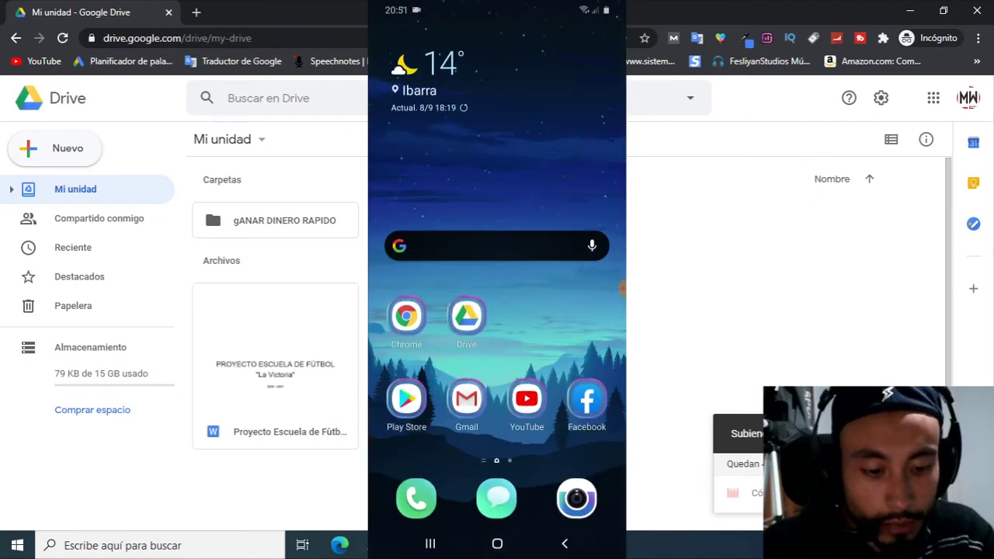
- Open the phone's Drive app, start a file upload, and select the image perro-3-e1561679226953.jpg from the recent files
{"action": "left_click", "coordinate": [466, 315]}
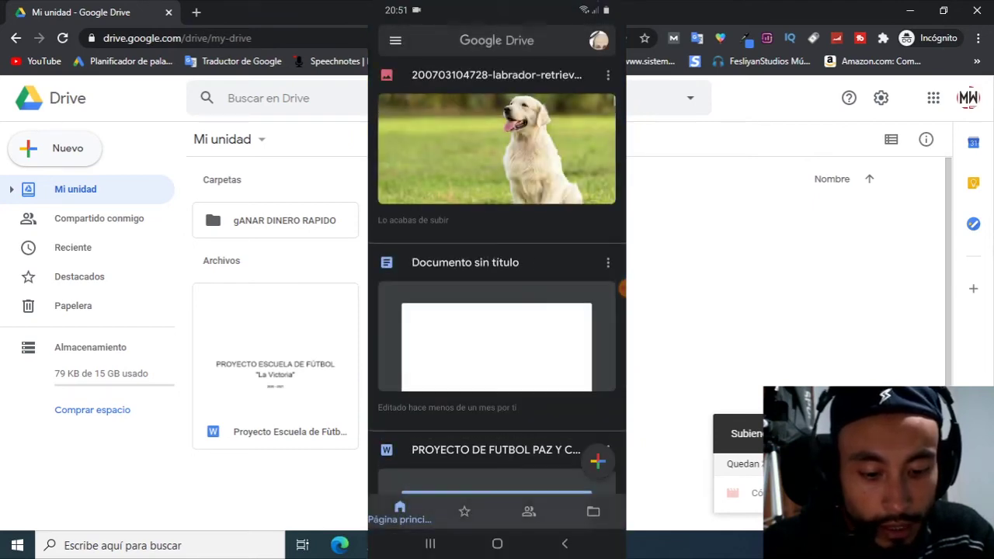
{"action": "scroll", "coordinate": [497, 295], "scroll_direction": "down", "scroll_amount": 5}
{"action": "scroll", "coordinate": [497, 295], "scroll_direction": "up", "scroll_amount": 5}
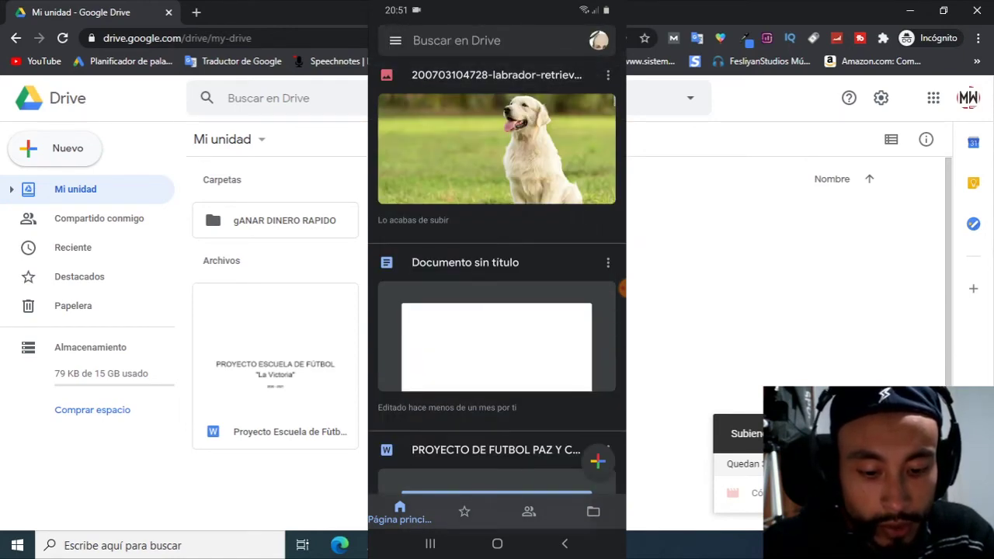
{"action": "left_click", "coordinate": [597, 461]}
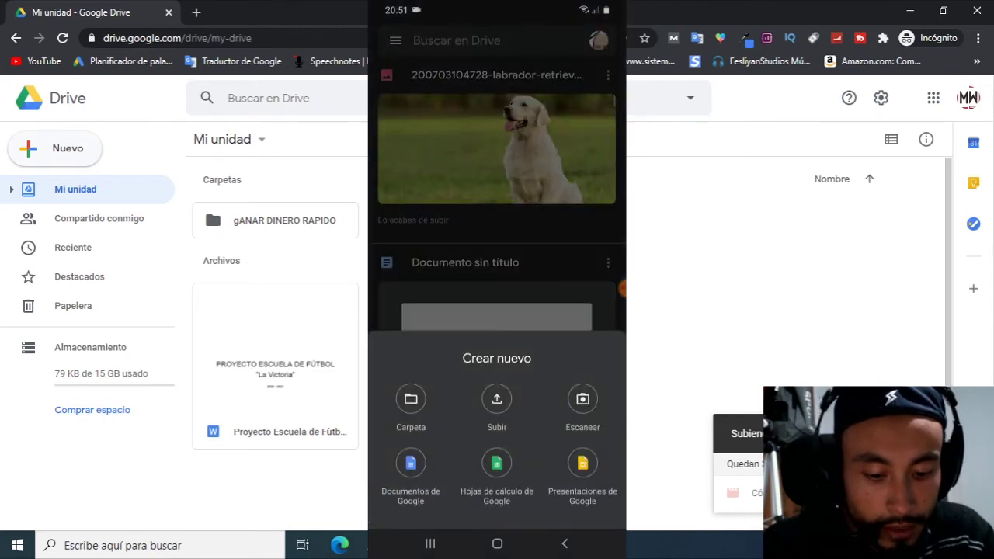
{"action": "left_click", "coordinate": [497, 398]}
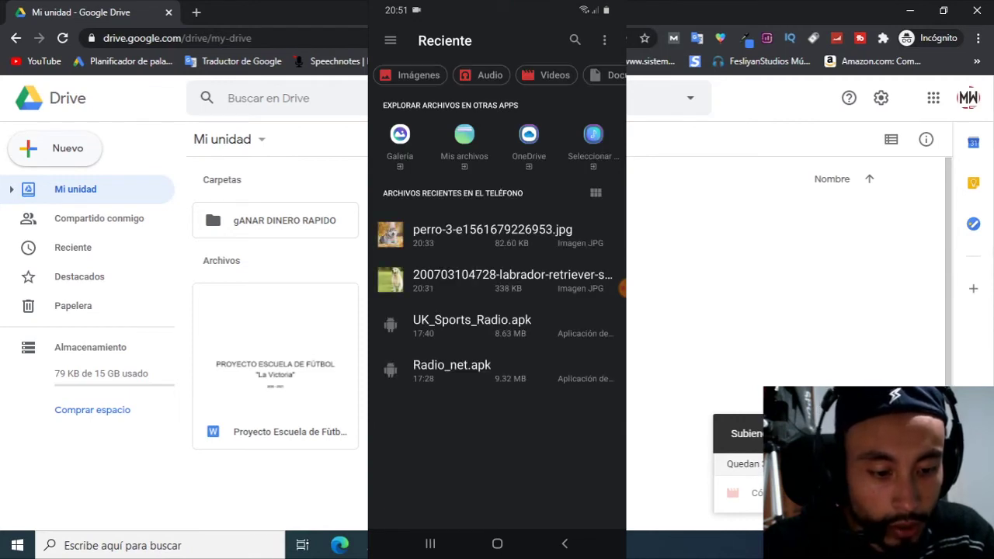
{"action": "left_click", "coordinate": [492, 235]}
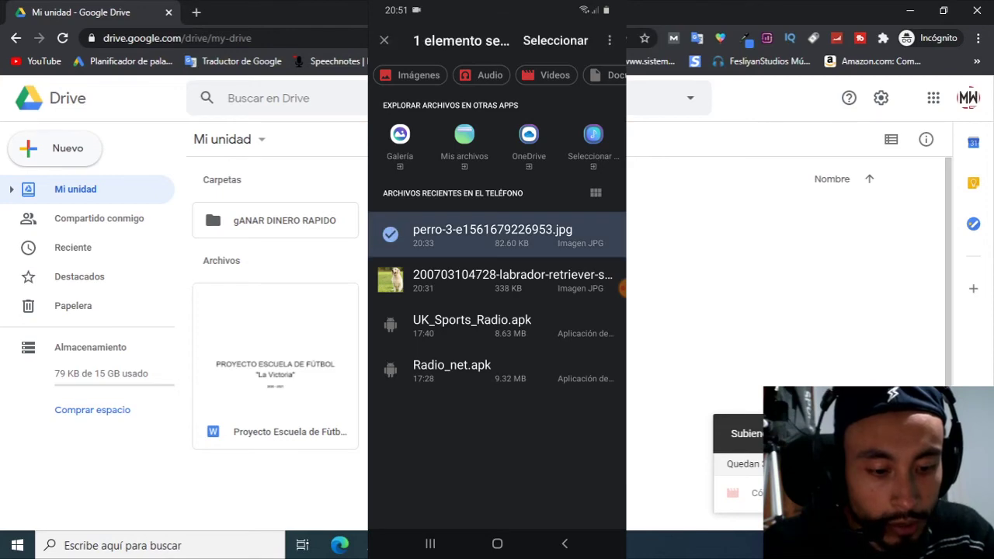